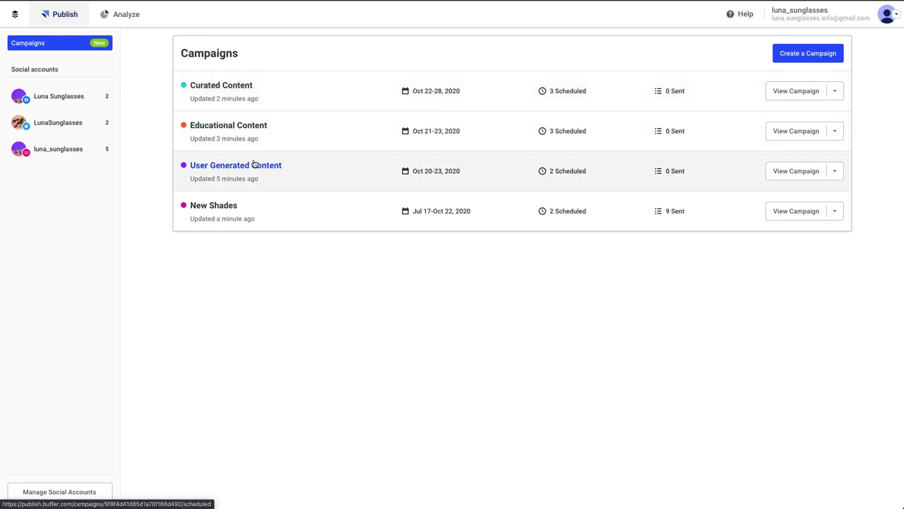
Review the scheduled posts of the Curated Content campaign and return to the campaign list.
{"action": "left_click", "coordinate": [215, 89]}
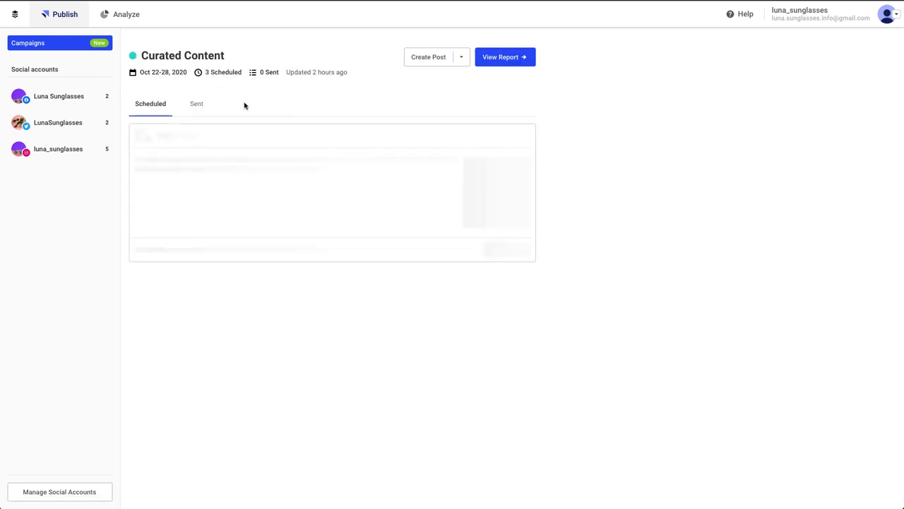
{"action": "scroll", "coordinate": [271, 129], "scroll_direction": "down", "scroll_amount": 2}
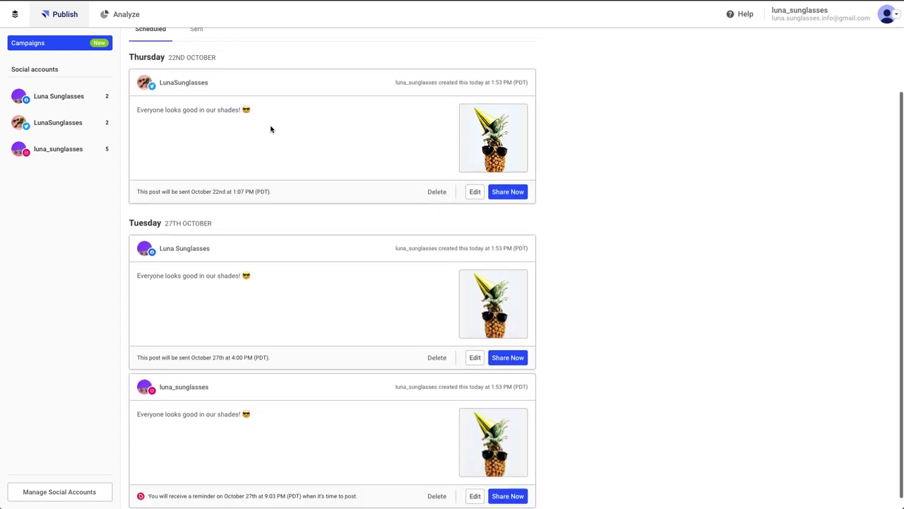
{"action": "scroll", "coordinate": [271, 128], "scroll_direction": "up", "scroll_amount": 3}
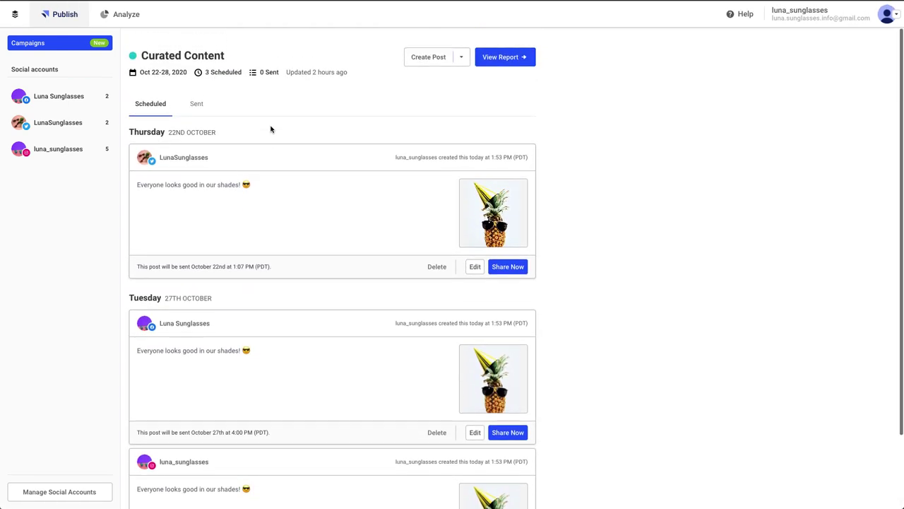
{"action": "key", "text": "alt+Left"}
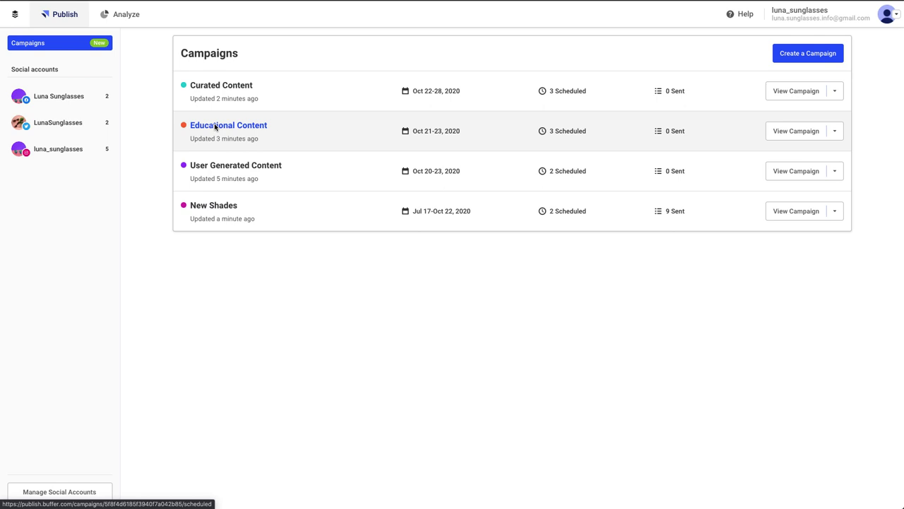
Look through the Educational Content campaign's scheduled posts and open the User Generated Content campaign before returning to the campaign list.
{"action": "left_click", "coordinate": [215, 127]}
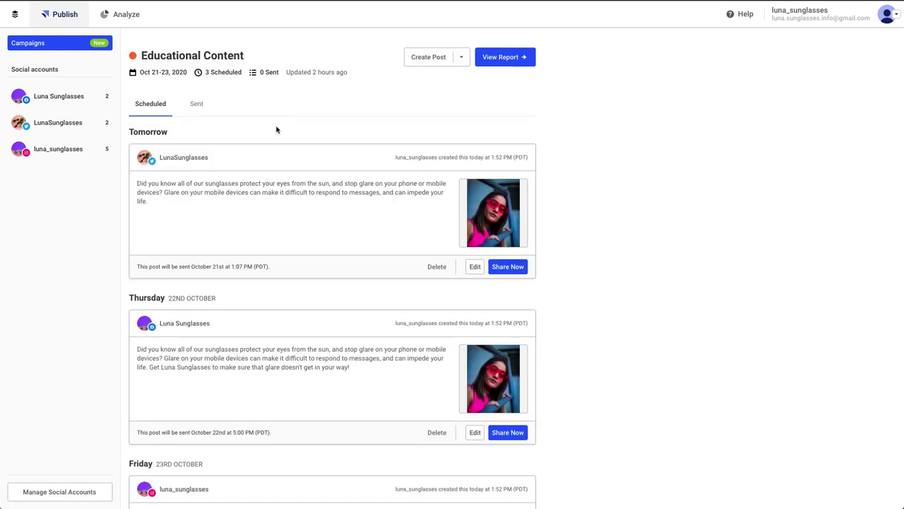
{"action": "scroll", "coordinate": [276, 129], "scroll_direction": "down", "scroll_amount": 3}
{"action": "scroll", "coordinate": [276, 129], "scroll_direction": "up", "scroll_amount": 3}
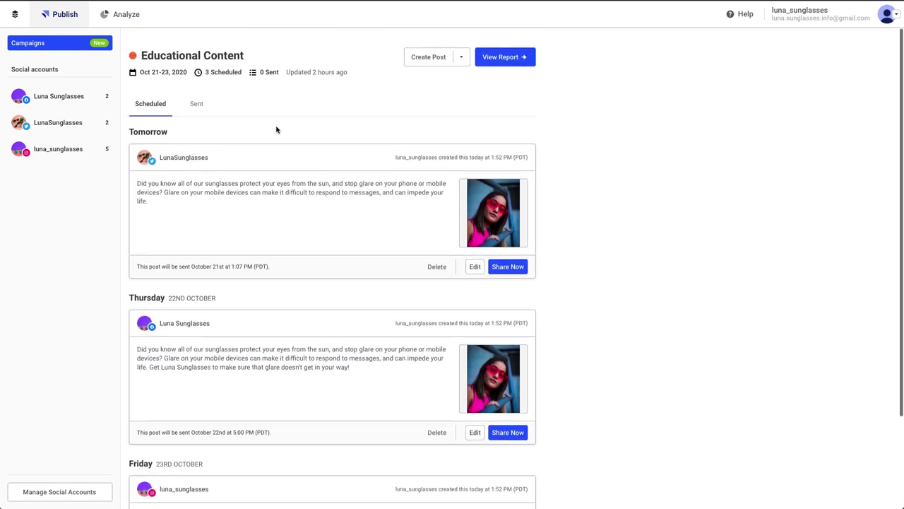
{"action": "left_click", "coordinate": [58, 45]}
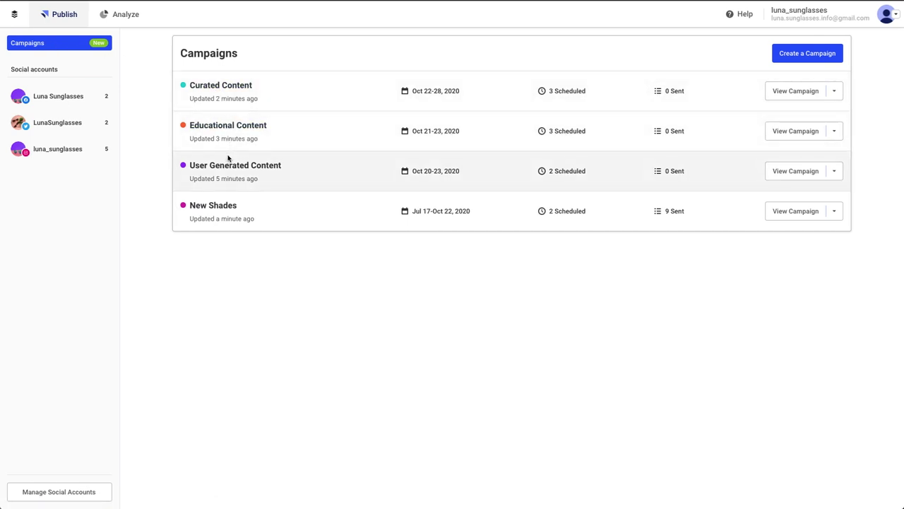
{"action": "left_click", "coordinate": [229, 167]}
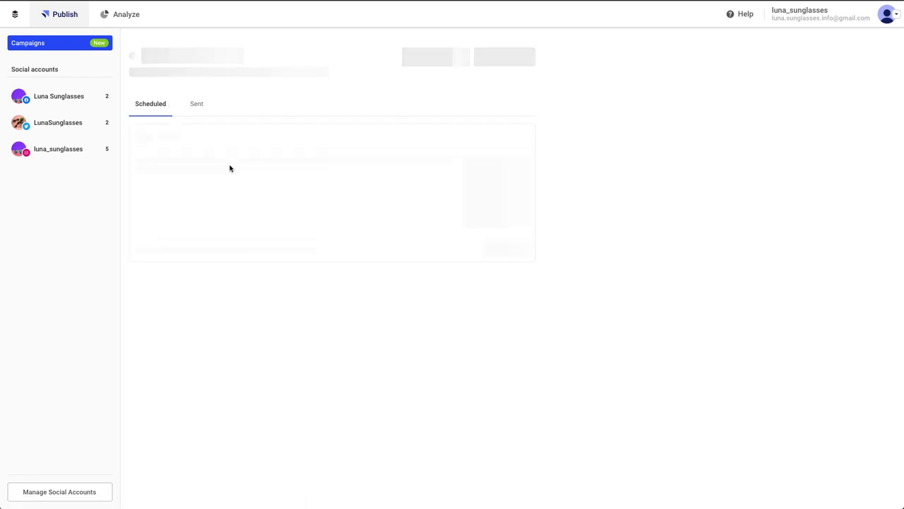
{"action": "left_click", "coordinate": [64, 47]}
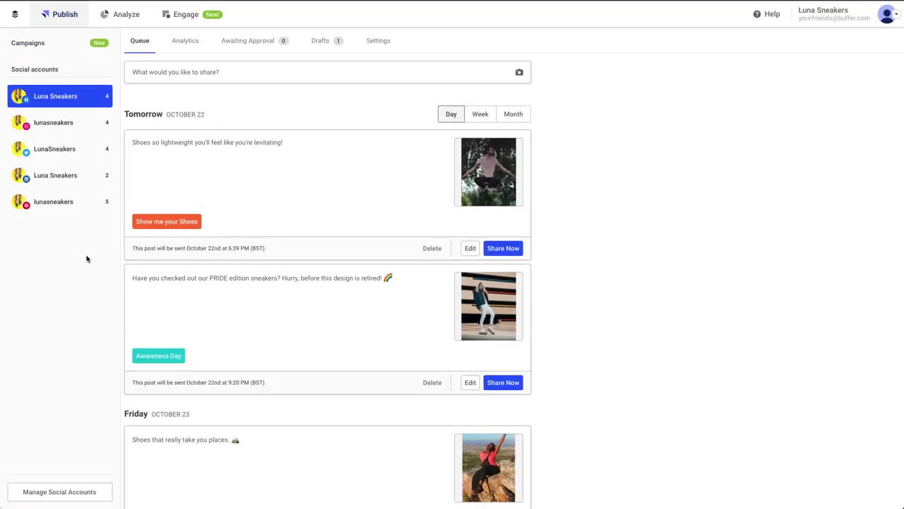
Create a campaign named "Holiday Sale" with the green color and save it.
{"action": "left_click", "coordinate": [57, 44]}
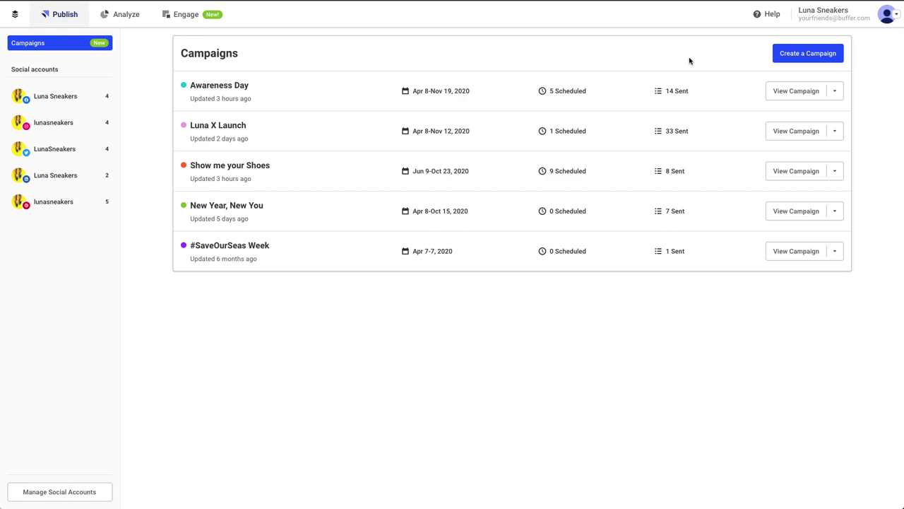
{"action": "left_click", "coordinate": [785, 59]}
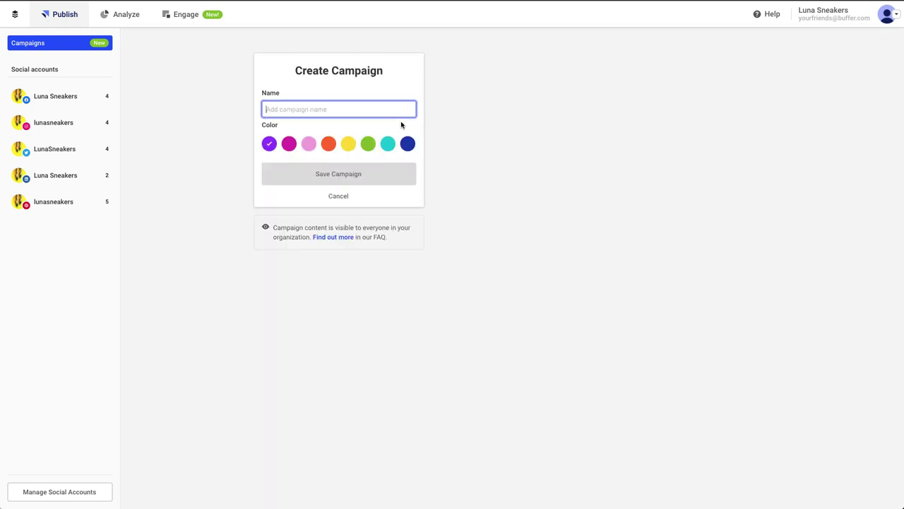
{"action": "type", "text": "Holiday Sale"}
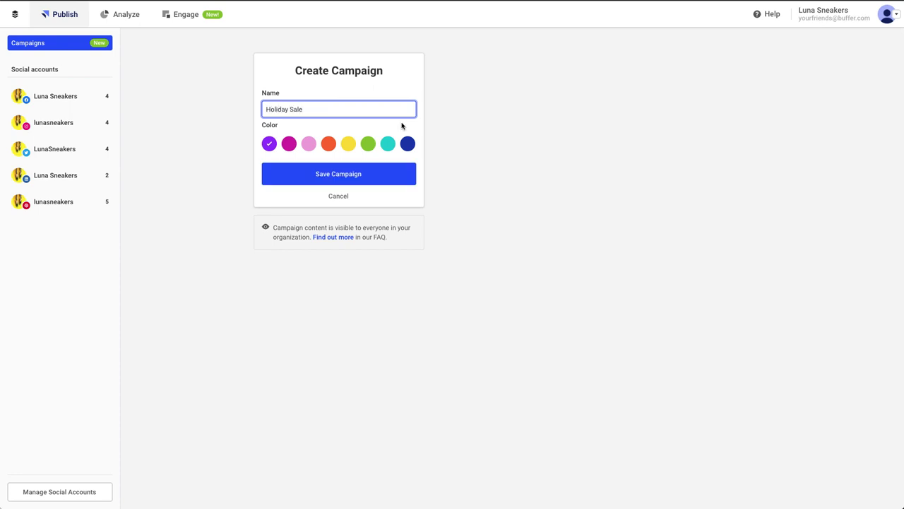
{"action": "left_click", "coordinate": [368, 143]}
{"action": "left_click", "coordinate": [363, 173]}
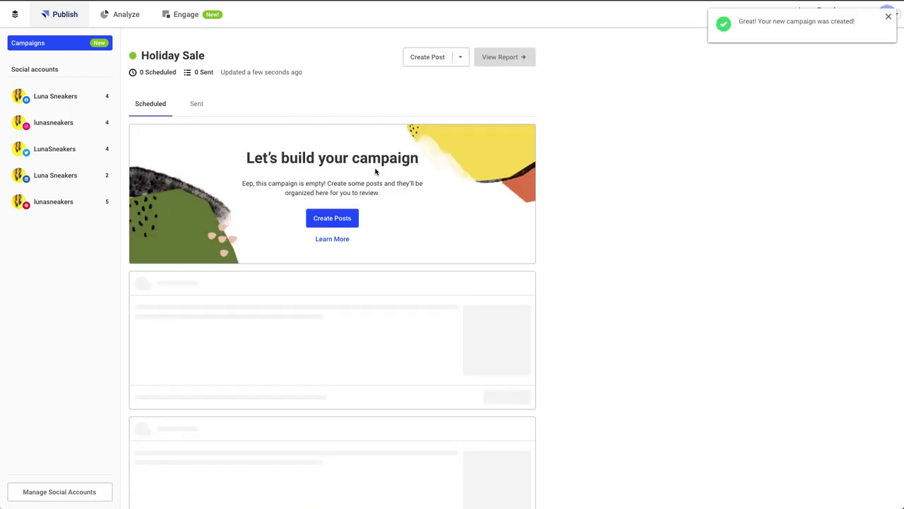
Return to the campaign list and check the additional actions offered for the Show me your Shoes campaign.
{"action": "left_click", "coordinate": [38, 45]}
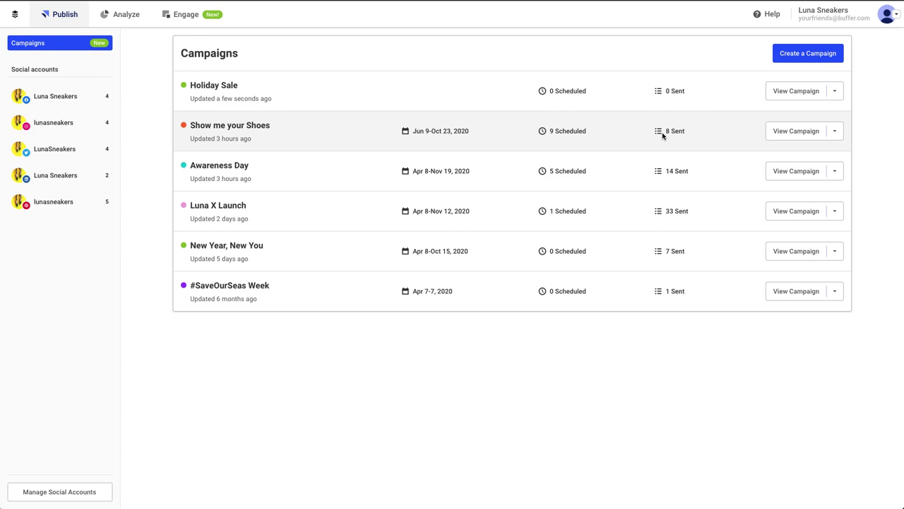
{"action": "left_click", "coordinate": [835, 132]}
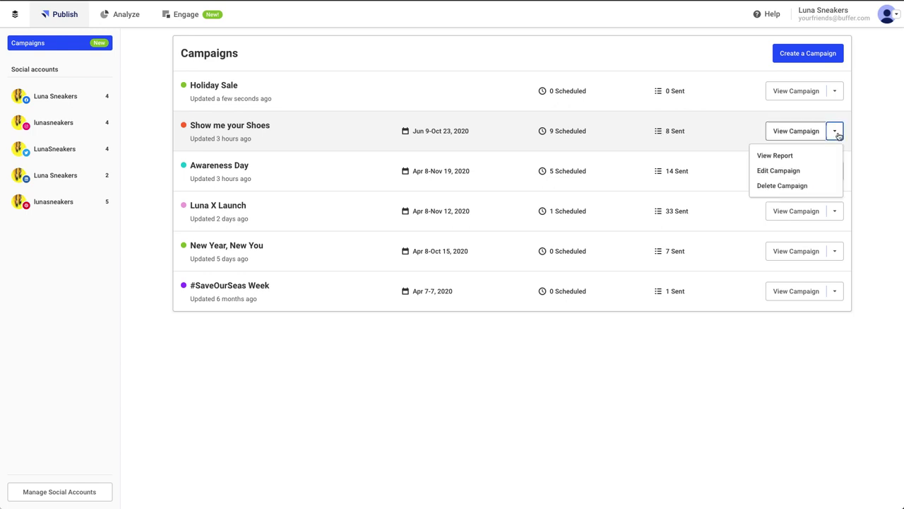
{"action": "left_click", "coordinate": [856, 168]}
Open the Show me your Shoes campaign and examine its scheduled and sent posts.
{"action": "left_click", "coordinate": [220, 127]}
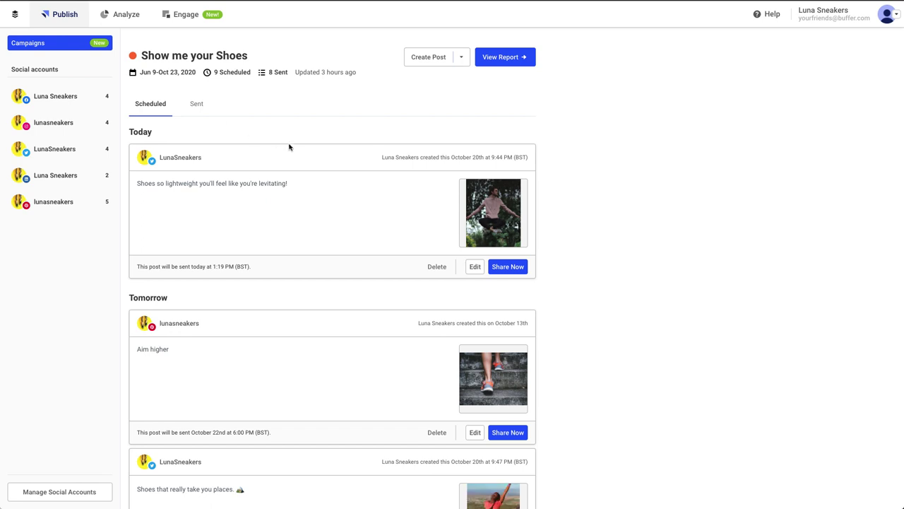
{"action": "scroll", "coordinate": [295, 159], "scroll_direction": "down", "scroll_amount": 5}
{"action": "scroll", "coordinate": [295, 158], "scroll_direction": "up", "scroll_amount": 6}
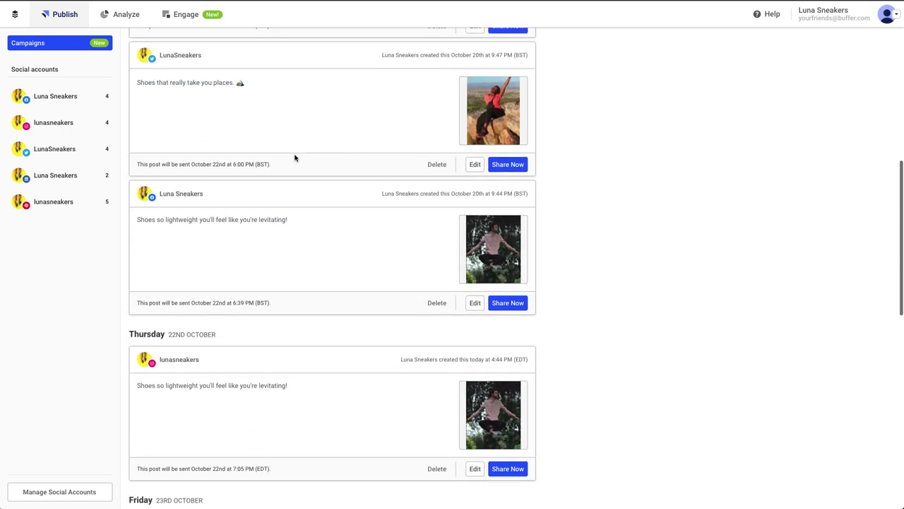
{"action": "left_click", "coordinate": [196, 111]}
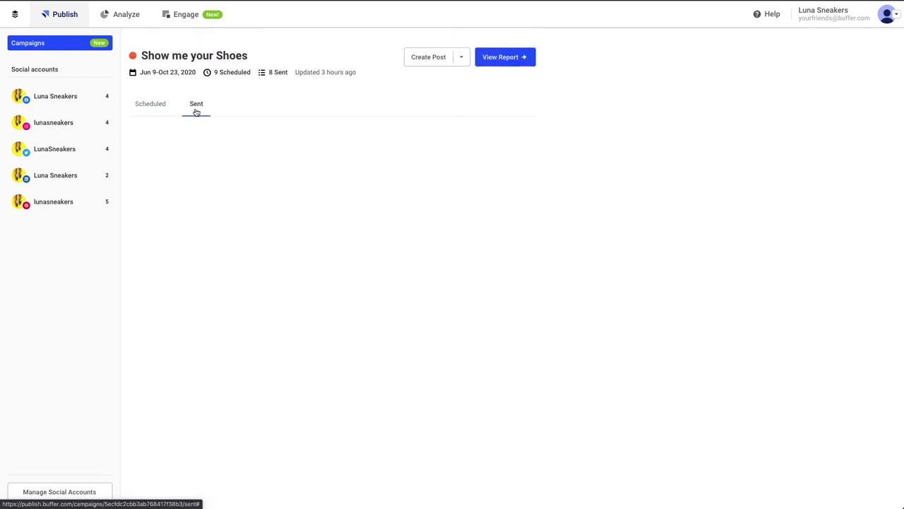
{"action": "scroll", "coordinate": [303, 171], "scroll_direction": "down", "scroll_amount": 2}
{"action": "scroll", "coordinate": [302, 172], "scroll_direction": "down", "scroll_amount": 4}
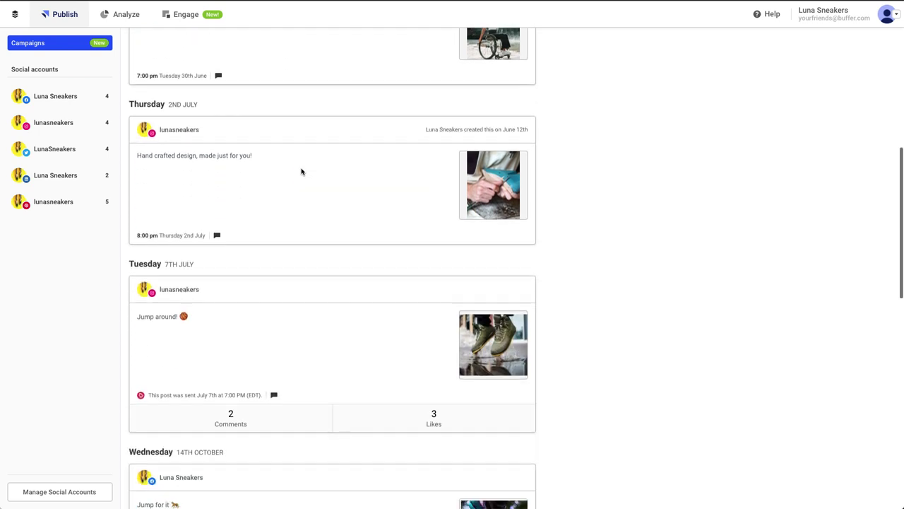
{"action": "scroll", "coordinate": [301, 170], "scroll_direction": "up", "scroll_amount": 6}
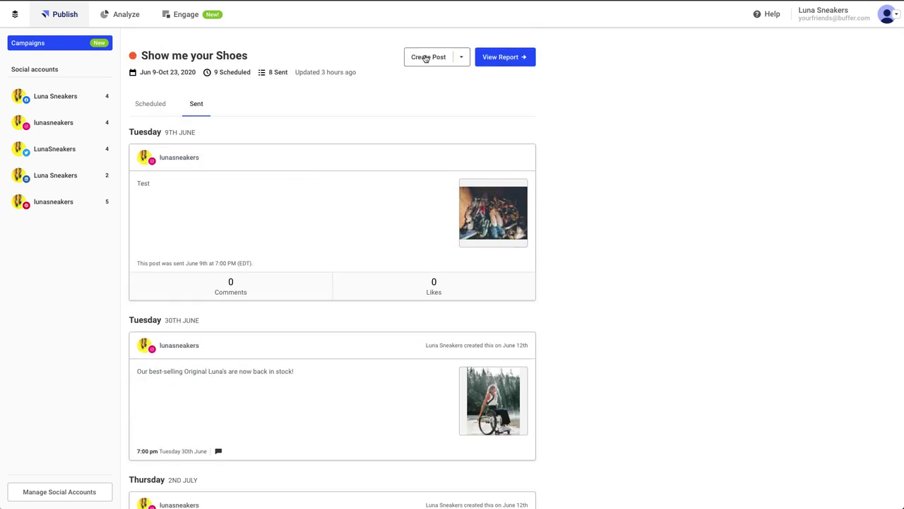
Start a new post for the Luna Sneakers Facebook and Instagram accounts and assign it to the Holiday Sale campaign.
{"action": "left_click", "coordinate": [426, 59]}
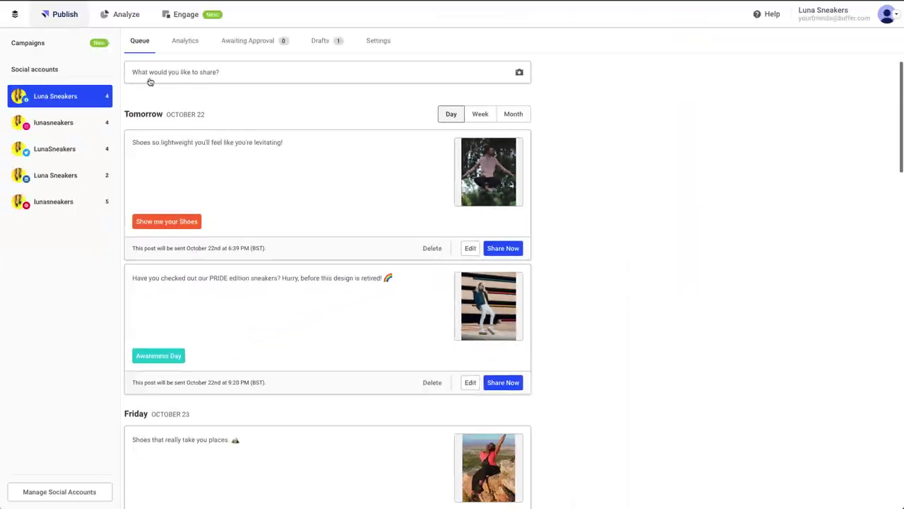
{"action": "left_click", "coordinate": [149, 74]}
{"action": "left_click", "coordinate": [339, 94]}
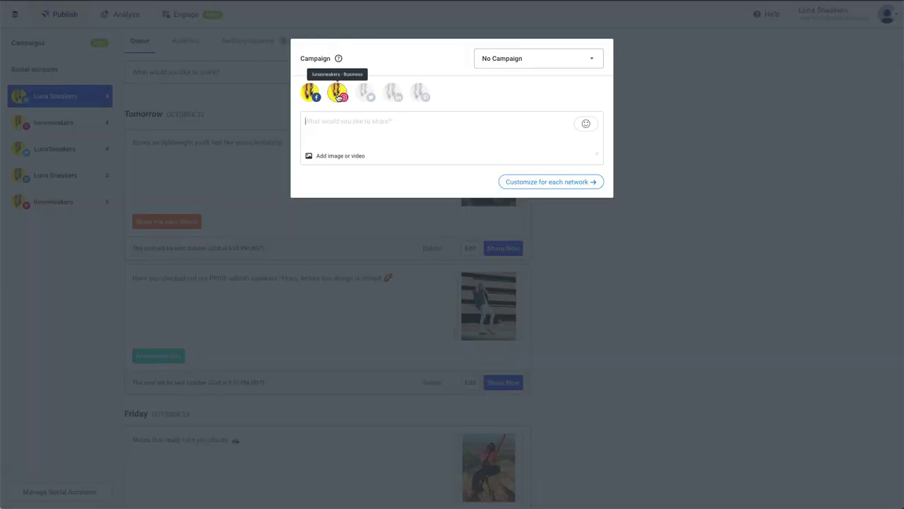
{"action": "left_click", "coordinate": [505, 64]}
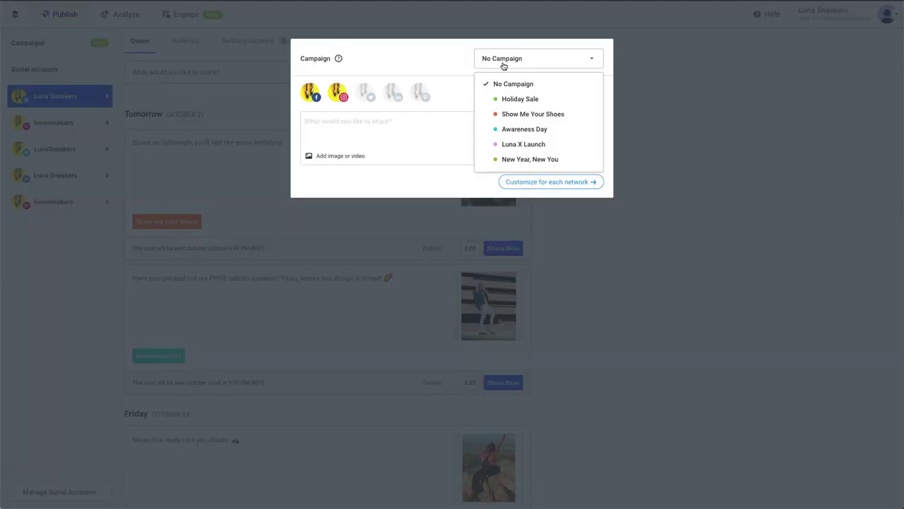
{"action": "left_click", "coordinate": [520, 100]}
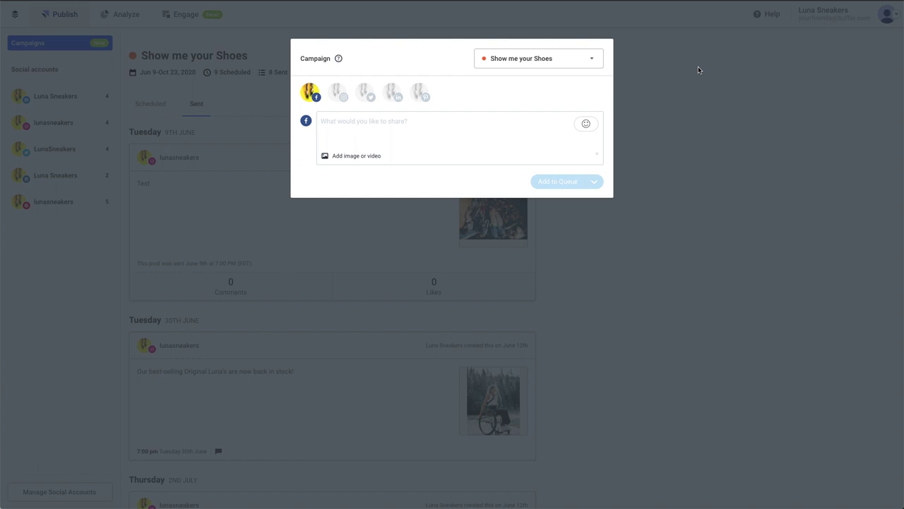
Check the campaign choices for a new post, keep Show me your Shoes selected, and close the composer.
{"action": "left_click", "coordinate": [591, 59]}
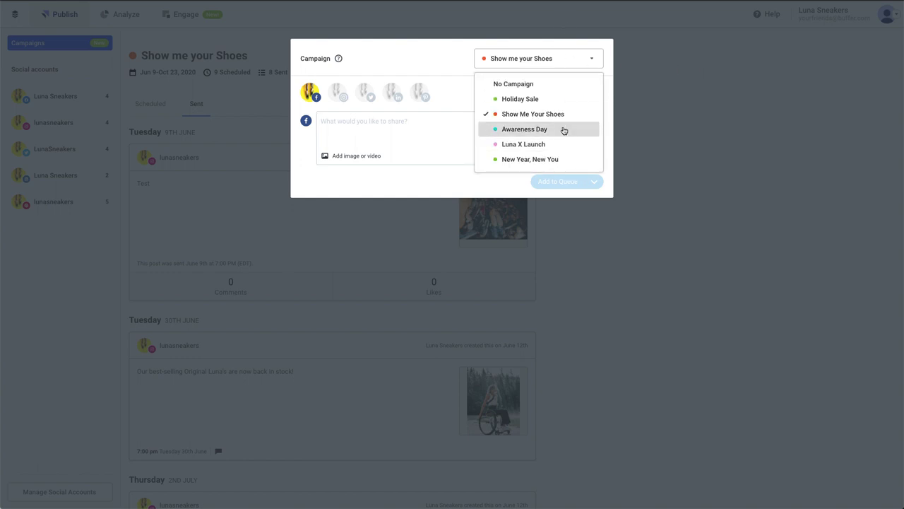
{"action": "left_click", "coordinate": [565, 115]}
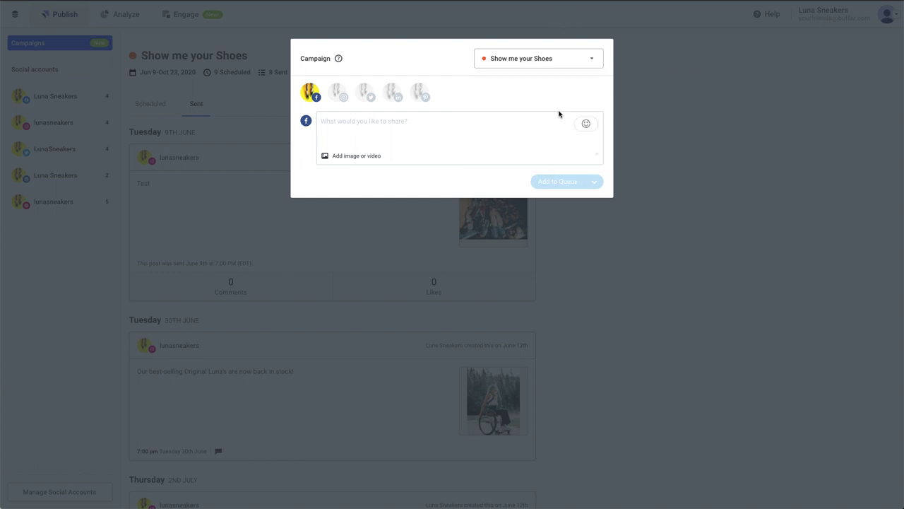
{"action": "left_click", "coordinate": [648, 109]}
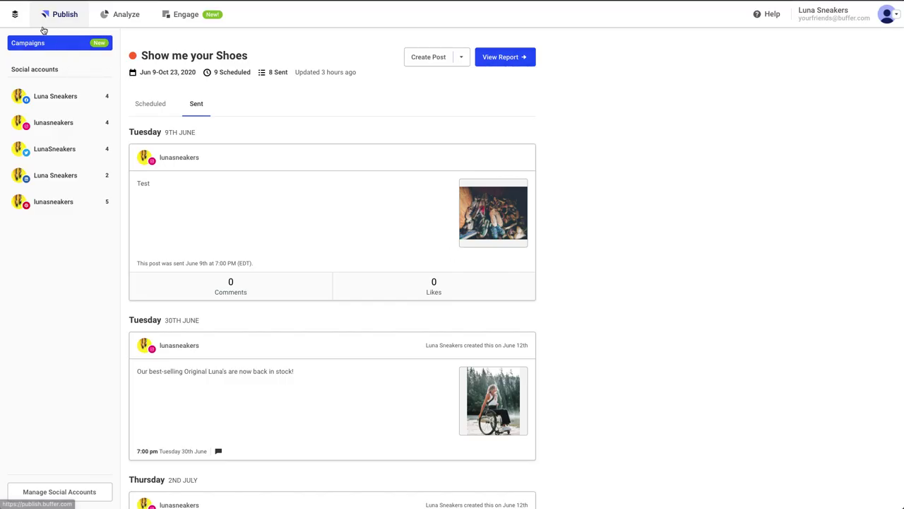
Review the campaign tags in the Luna Sneakers Facebook queue and follow the Show me your Shoes tag on a scheduled post.
{"action": "left_click", "coordinate": [49, 96]}
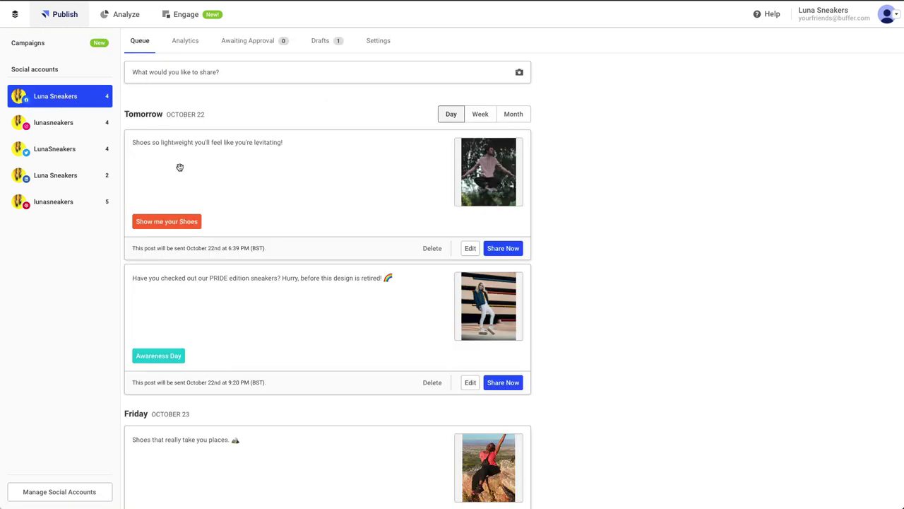
{"action": "scroll", "coordinate": [180, 169], "scroll_direction": "down", "scroll_amount": 5}
{"action": "scroll", "coordinate": [182, 169], "scroll_direction": "down", "scroll_amount": 4}
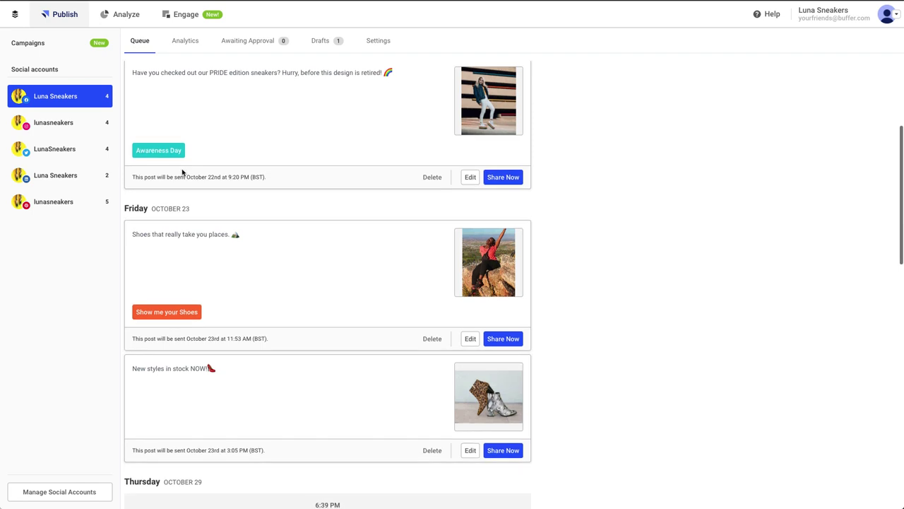
{"action": "scroll", "coordinate": [182, 169], "scroll_direction": "up", "scroll_amount": 4}
{"action": "scroll", "coordinate": [182, 170], "scroll_direction": "up", "scroll_amount": 5}
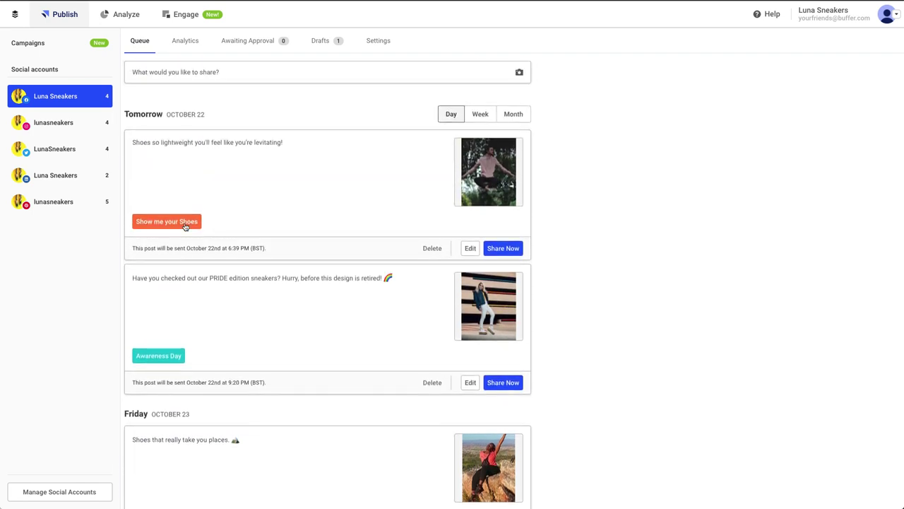
{"action": "left_click", "coordinate": [185, 223]}
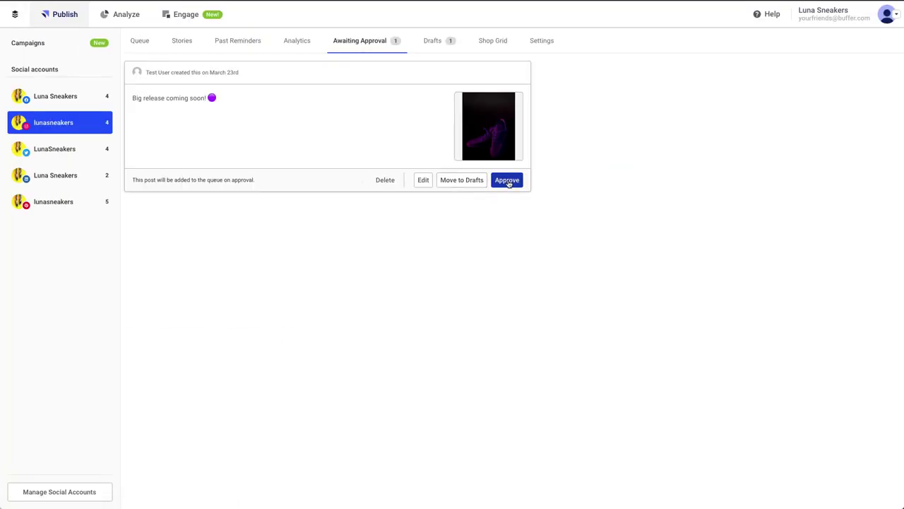
Approve the "Big release coming soon!" draft for the lunasneakers Instagram account and locate it in the queue.
{"action": "left_click", "coordinate": [507, 180]}
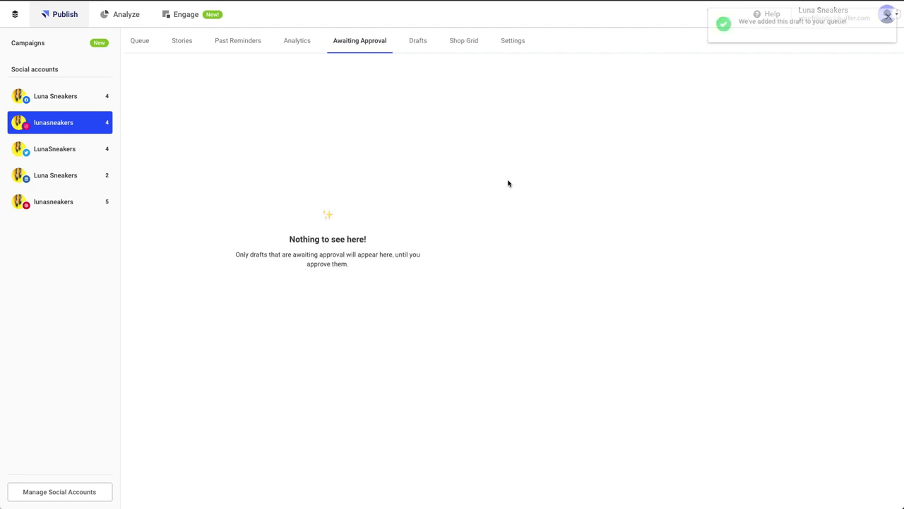
{"action": "left_click", "coordinate": [144, 43]}
{"action": "scroll", "coordinate": [324, 158], "scroll_direction": "down", "scroll_amount": 3}
{"action": "scroll", "coordinate": [323, 159], "scroll_direction": "down", "scroll_amount": 5}
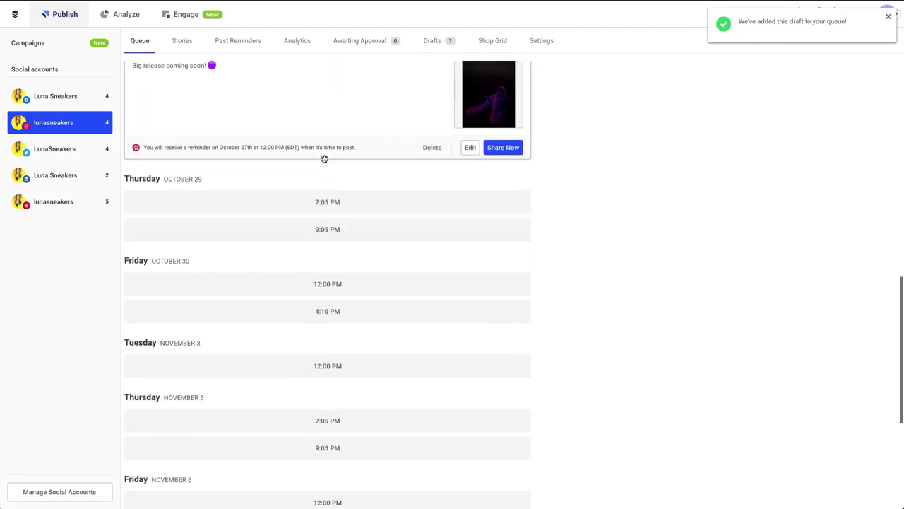
Edit the queued "Big release coming soon!" post to assign it to the Holiday Sale campaign and save it.
{"action": "scroll", "coordinate": [438, 204], "scroll_direction": "up", "scroll_amount": 1}
{"action": "left_click", "coordinate": [470, 214]}
{"action": "left_click", "coordinate": [536, 58]}
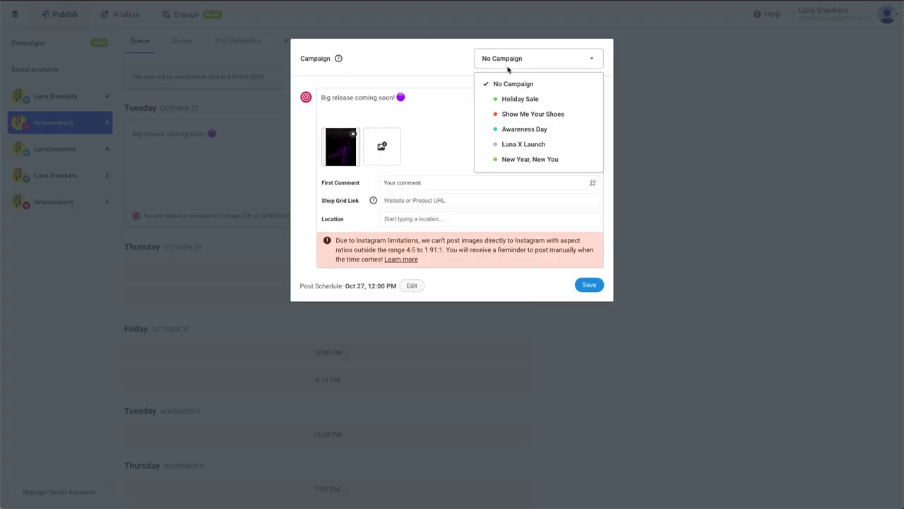
{"action": "left_click", "coordinate": [517, 100]}
{"action": "left_click", "coordinate": [583, 285]}
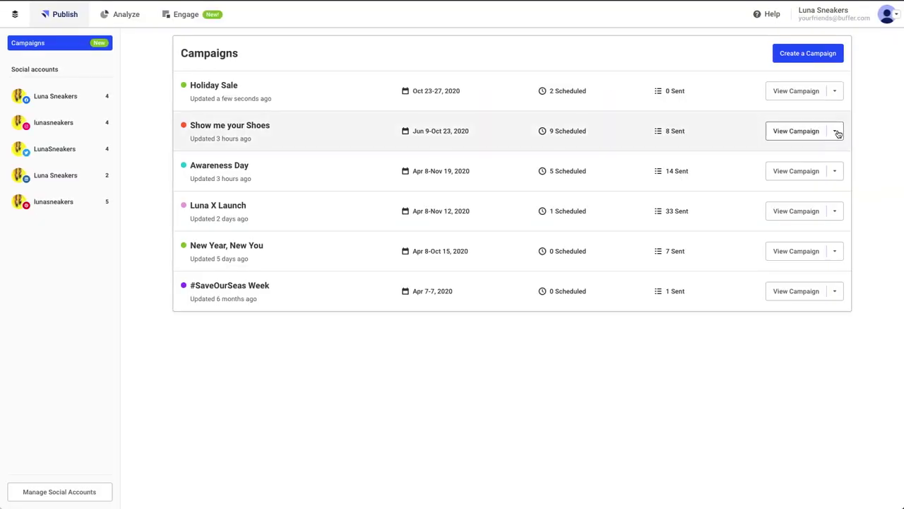
Check the actions available for the Show me your Shoes campaign and open the campaign's scheduled posts.
{"action": "left_click", "coordinate": [834, 132]}
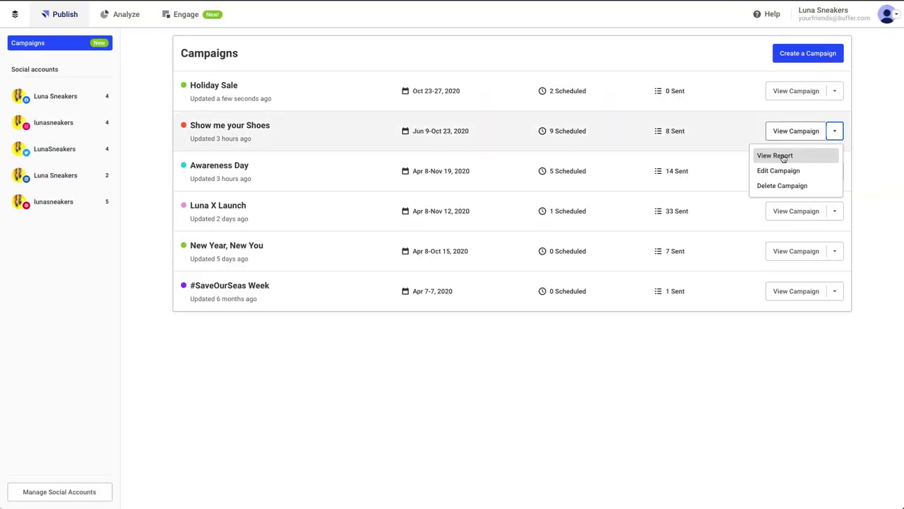
{"action": "left_click", "coordinate": [259, 127]}
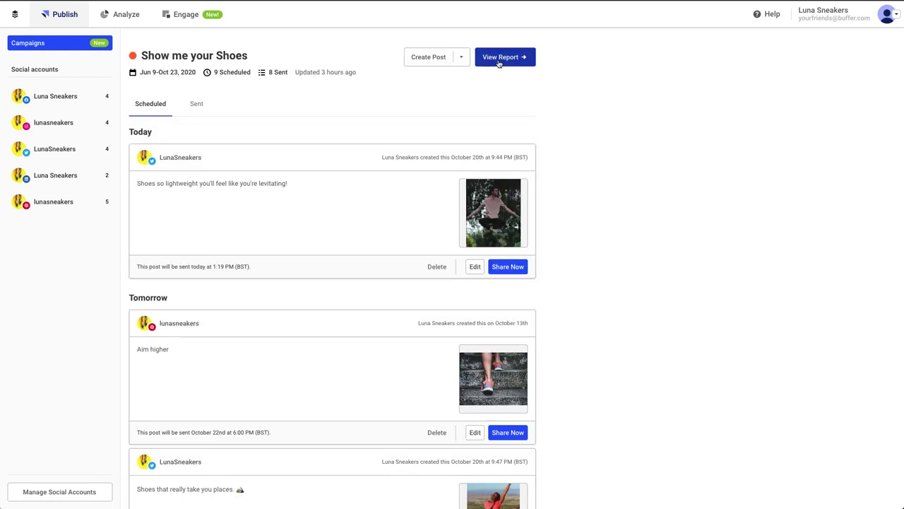
Switch to the campaign reports in Analyze and display the report for Show me your Shoes.
{"action": "left_click", "coordinate": [116, 22]}
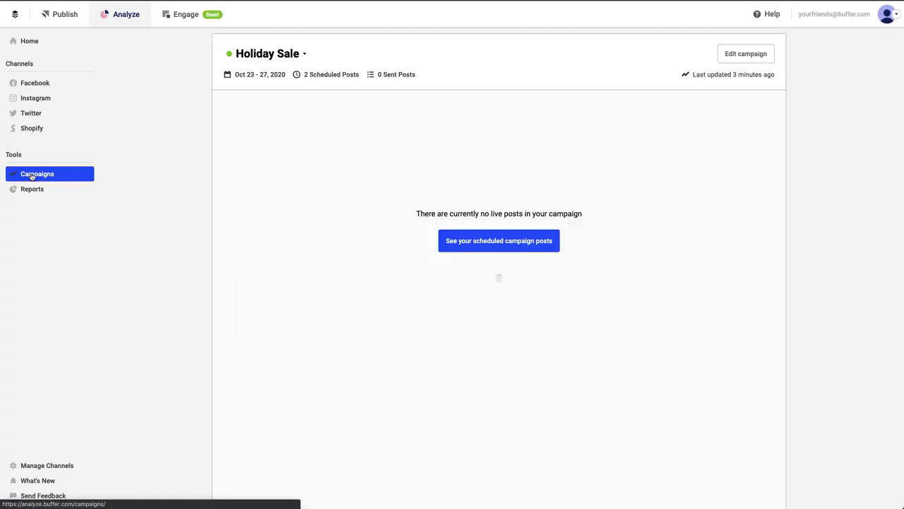
{"action": "left_click", "coordinate": [295, 50]}
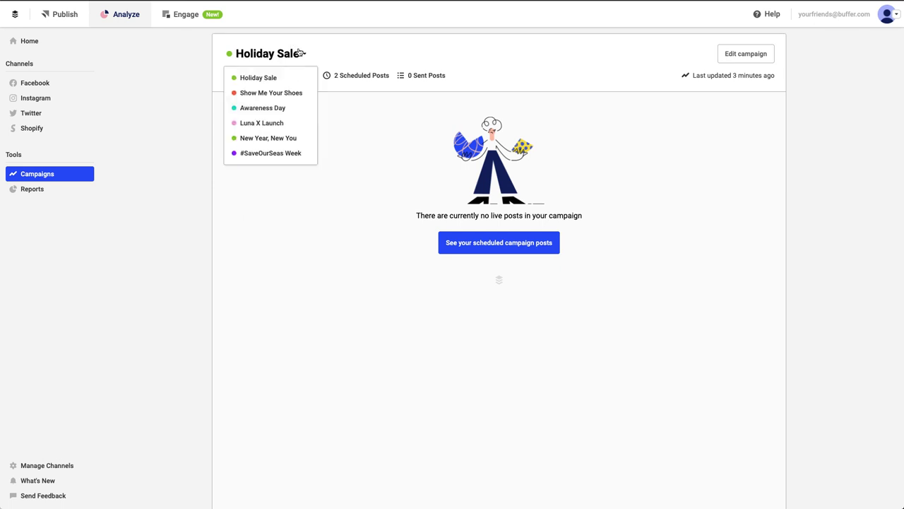
{"action": "left_click", "coordinate": [284, 93]}
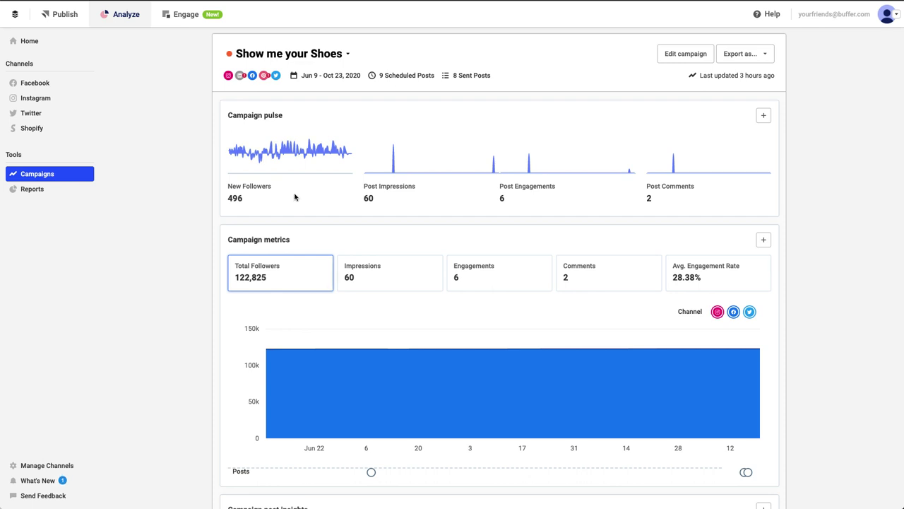
Examine the Show me your Shoes report from its campaign metrics through the individual post insights.
{"action": "scroll", "coordinate": [295, 197], "scroll_direction": "down", "scroll_amount": 1}
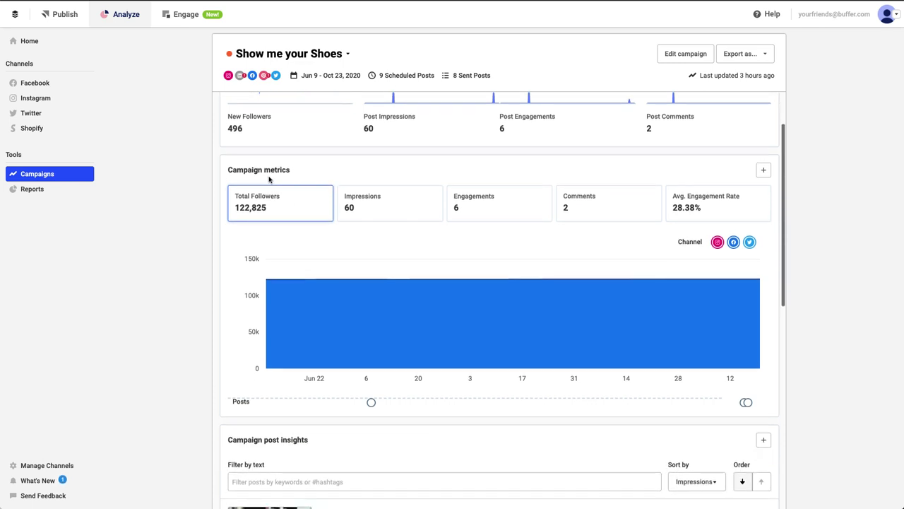
{"action": "scroll", "coordinate": [283, 246], "scroll_direction": "down", "scroll_amount": 3}
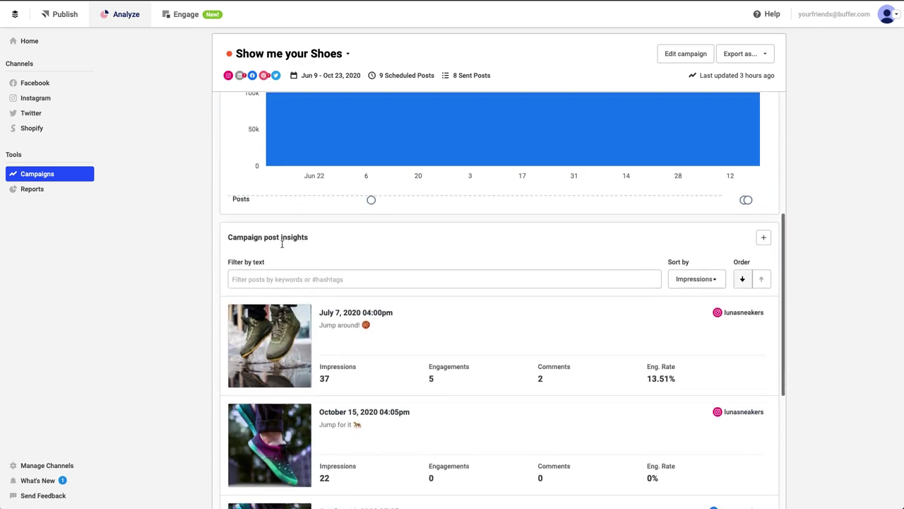
{"action": "scroll", "coordinate": [282, 244], "scroll_direction": "down", "scroll_amount": 2}
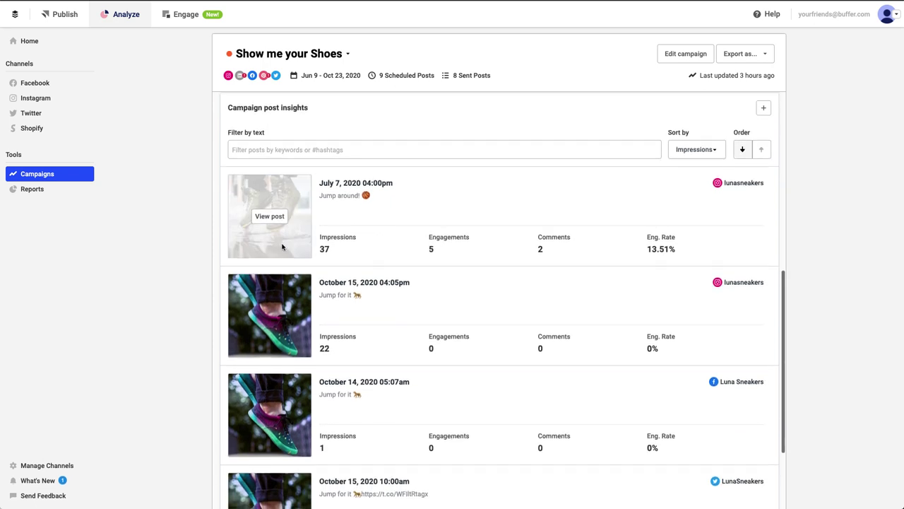
{"action": "scroll", "coordinate": [282, 246], "scroll_direction": "down", "scroll_amount": 2}
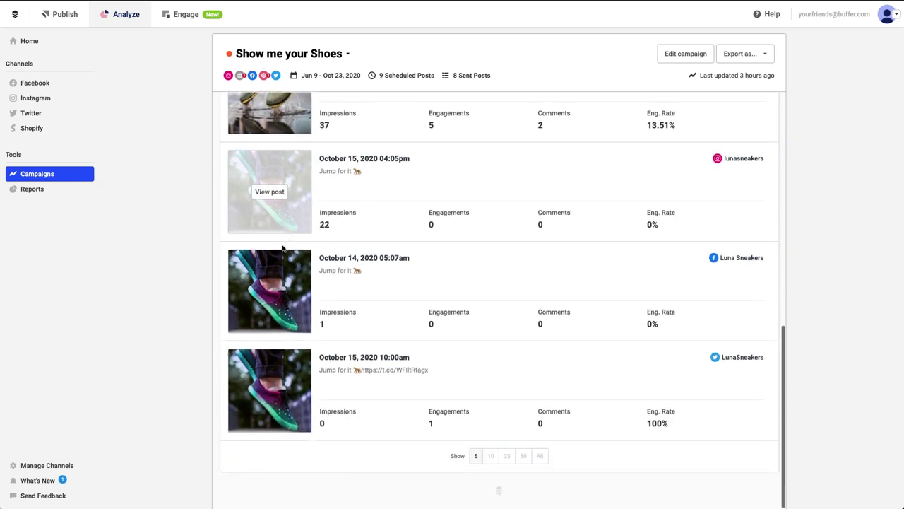